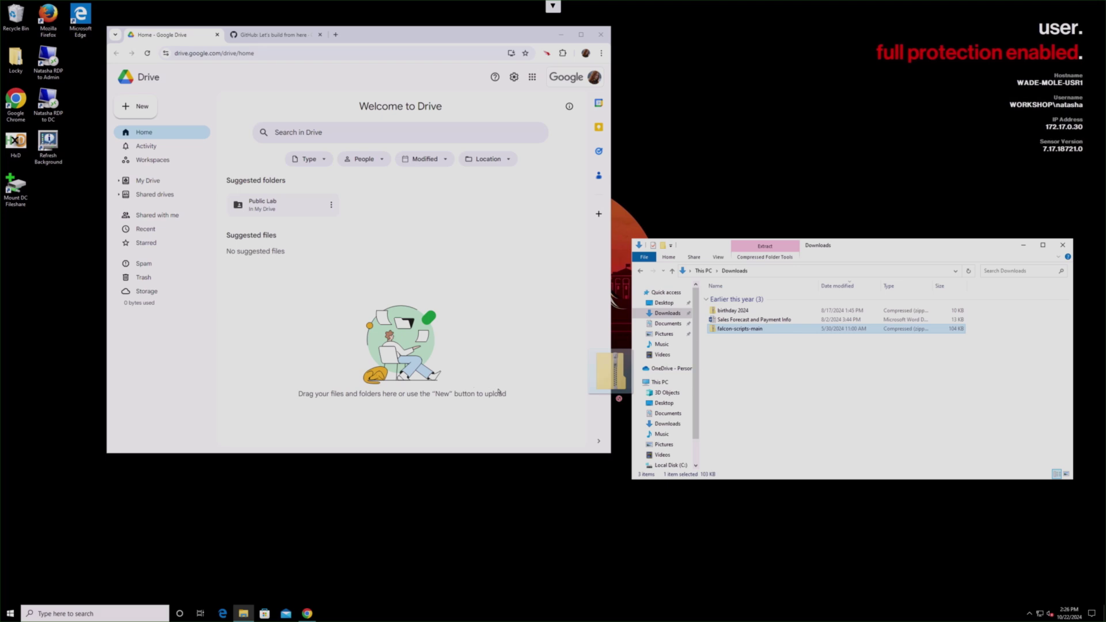
- Upload falcon-scripts-main.zip to Google Drive by dragging it from Explorer
left_click_drag(614, 372, 340, 329)
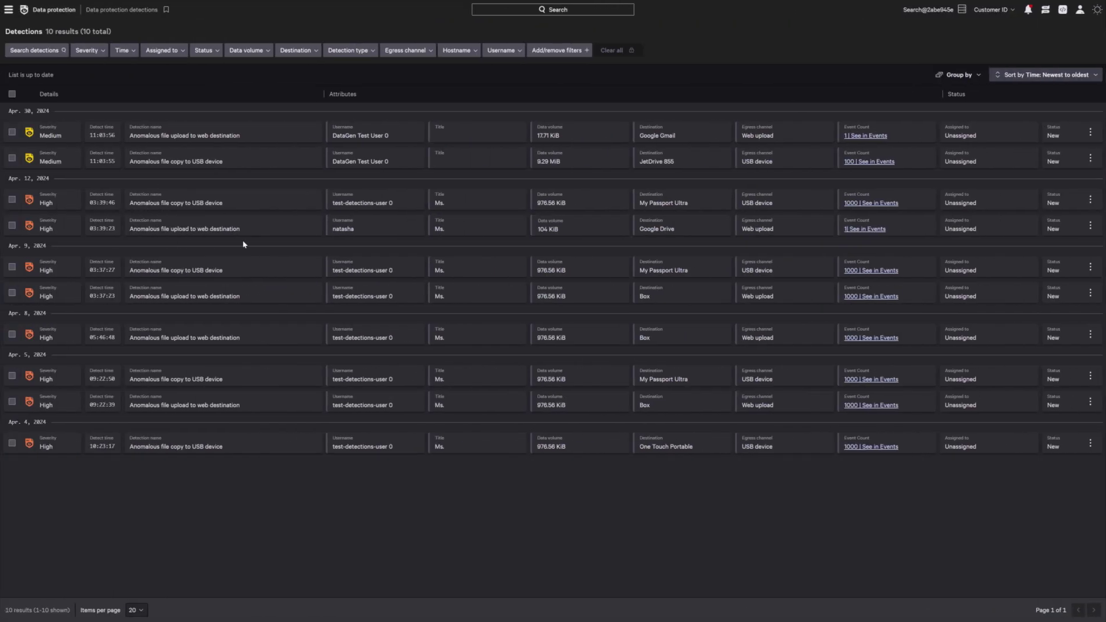
- Open the Google Drive 'Anomalous file upload to web destination' detection
left_click(272, 232)
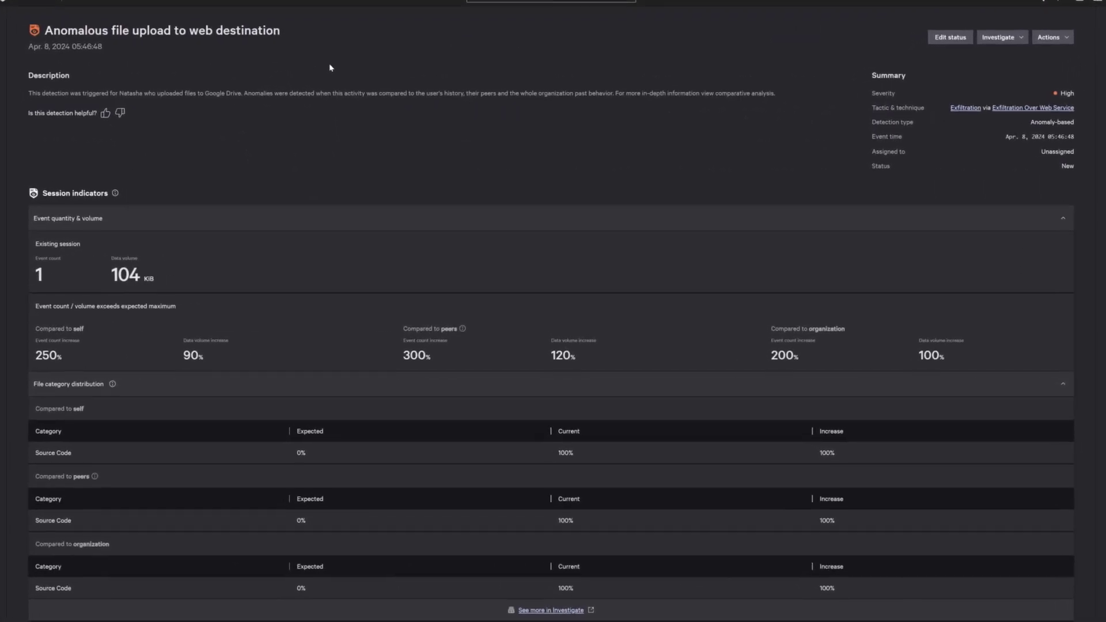
scroll(324, 56, "down", 2)
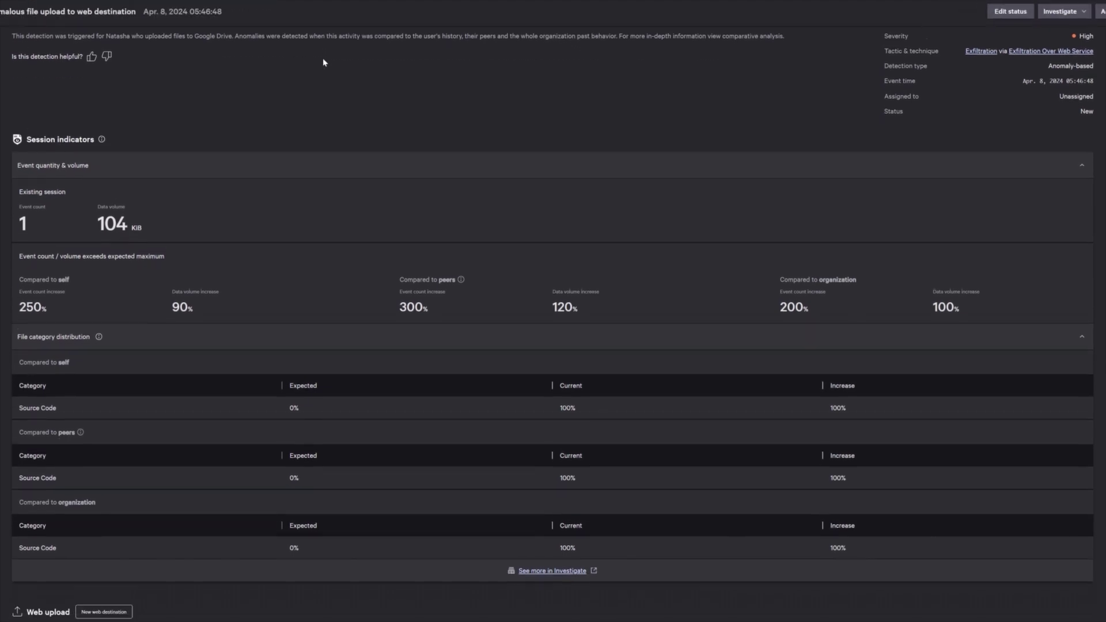
scroll(322, 58, "down", 2)
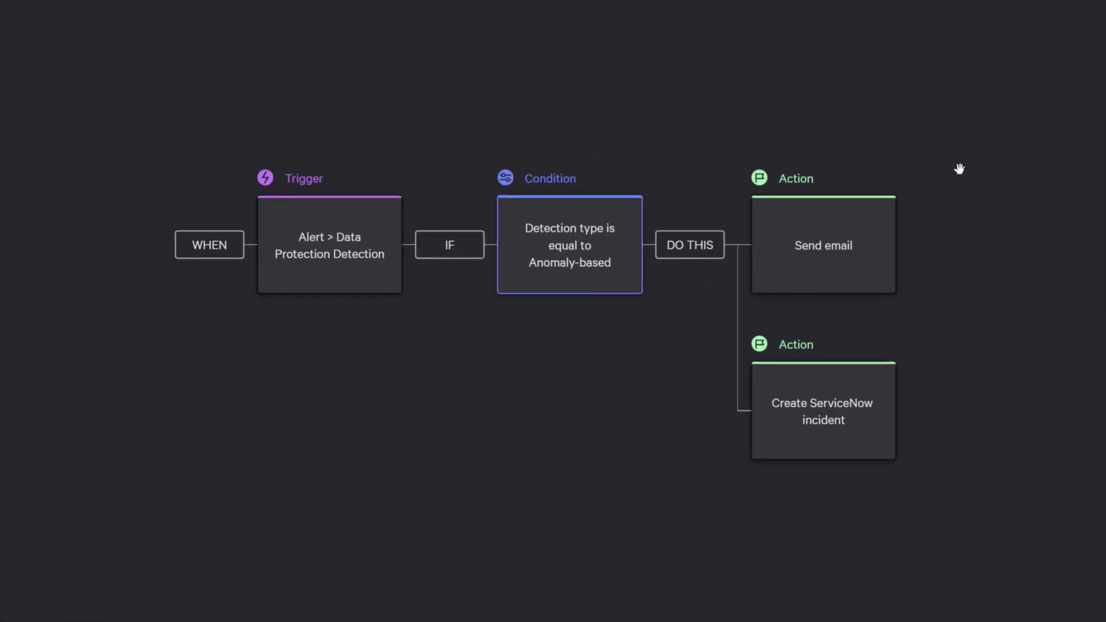
- View the workflow's Send email action: Unusual Data Transfer subject, message and recipient
left_click(870, 252)
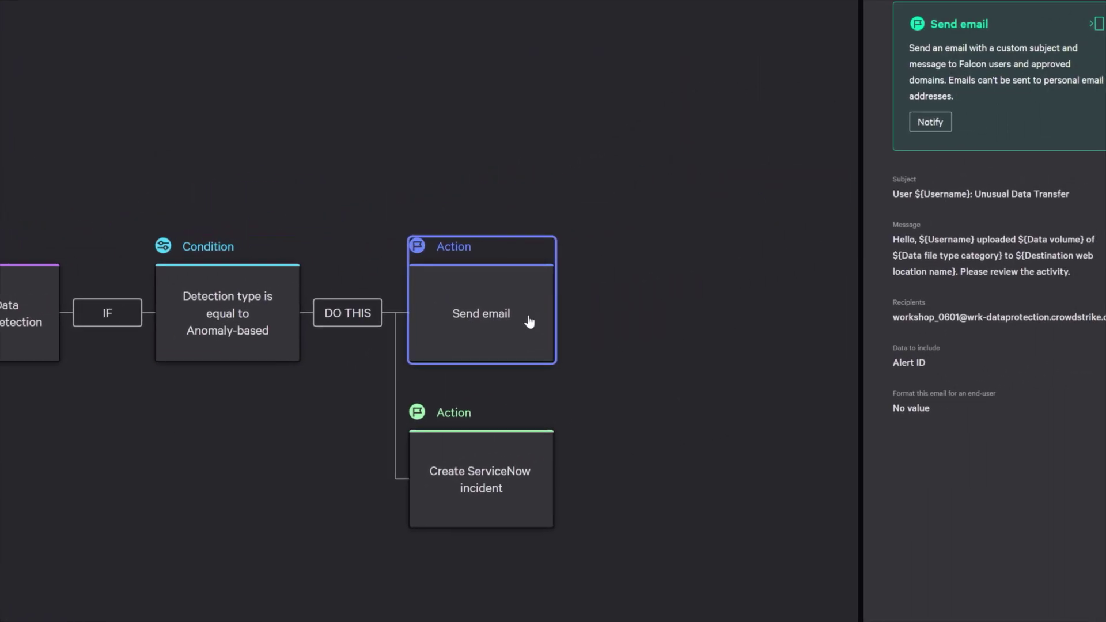